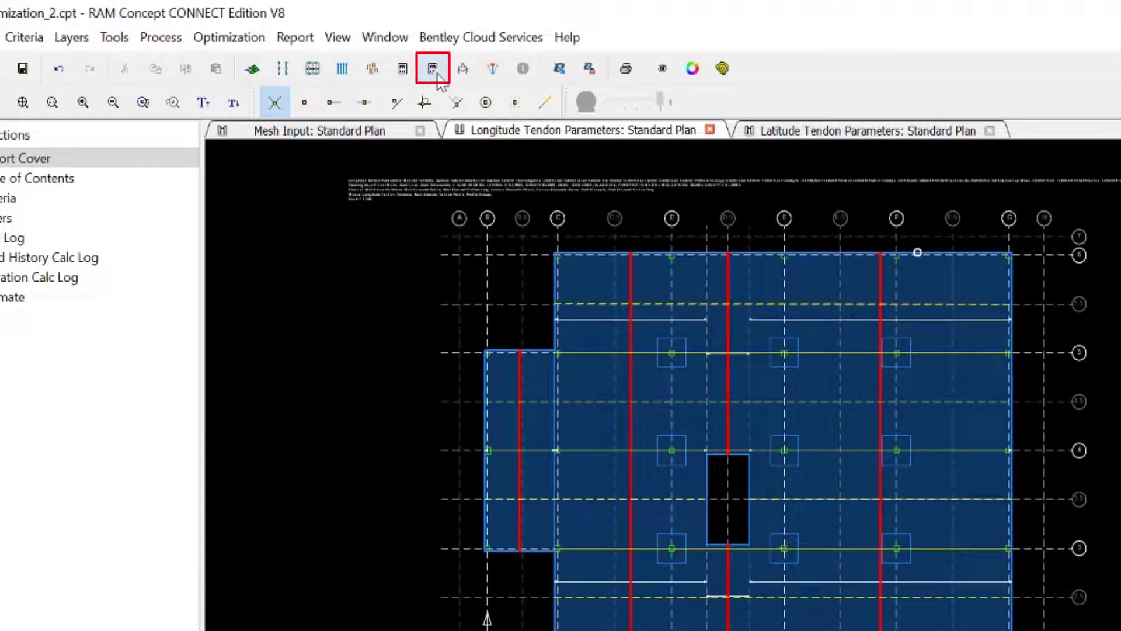
Step: Calculate all out-of-date items and continue past the first tendon-outside-slab warning
{"action": "left_click", "coordinate": [438, 76]}
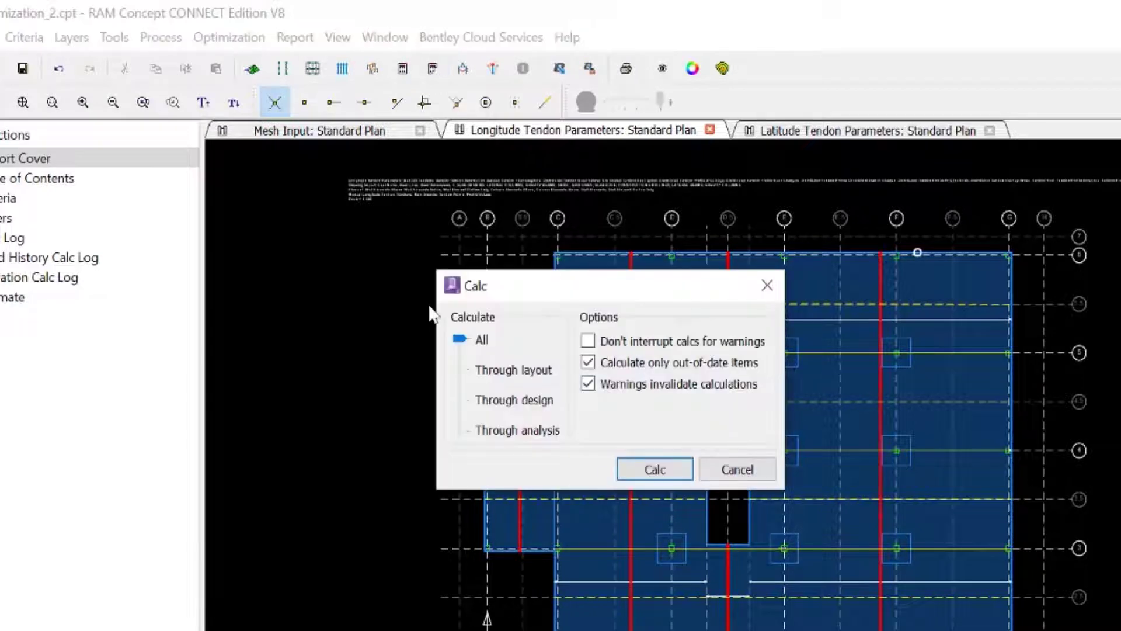
{"action": "left_click", "coordinate": [648, 471]}
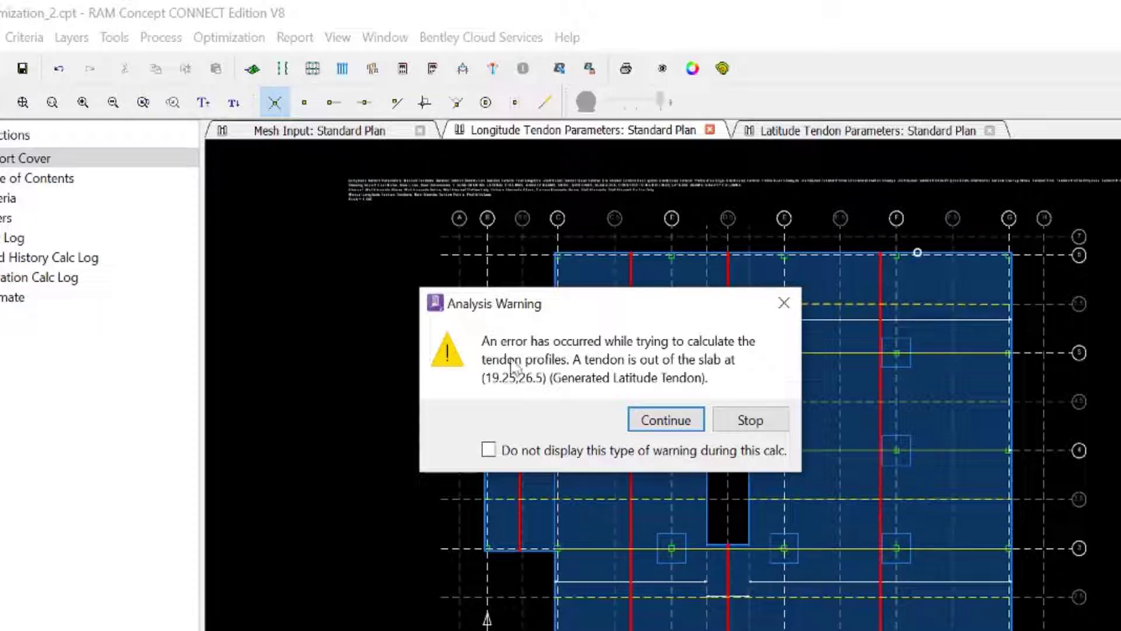
{"action": "left_click", "coordinate": [645, 425]}
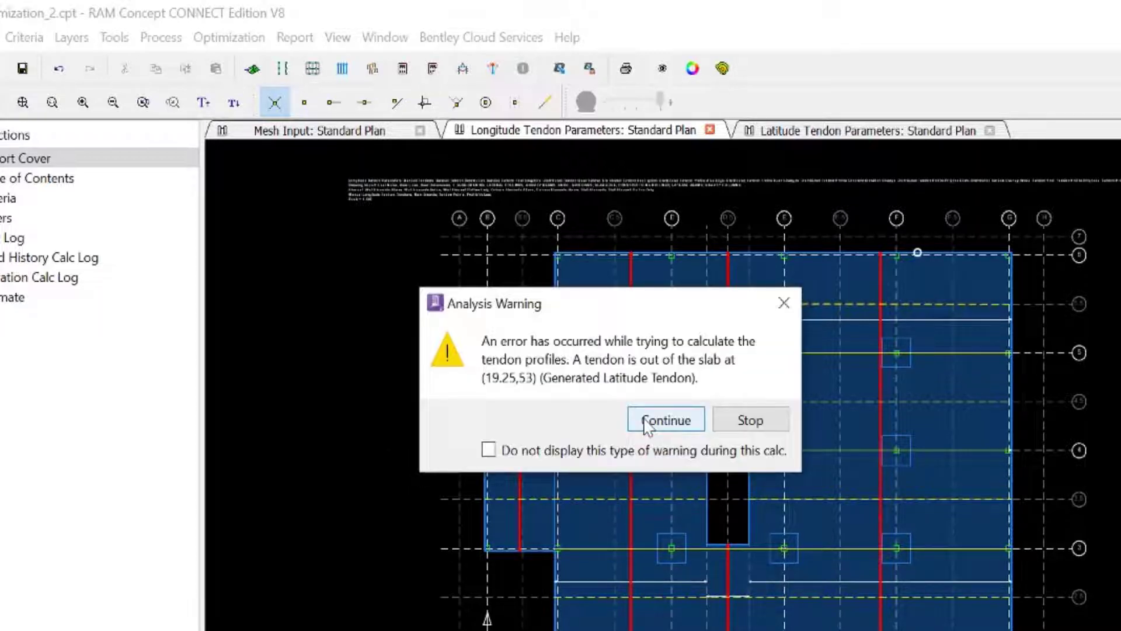
Step: Suppress and continue past the repeated tendon-out-of-slab, tendon radius and cross-section warnings
{"action": "left_click", "coordinate": [647, 425]}
{"action": "left_click", "coordinate": [618, 451]}
{"action": "left_click", "coordinate": [640, 425]}
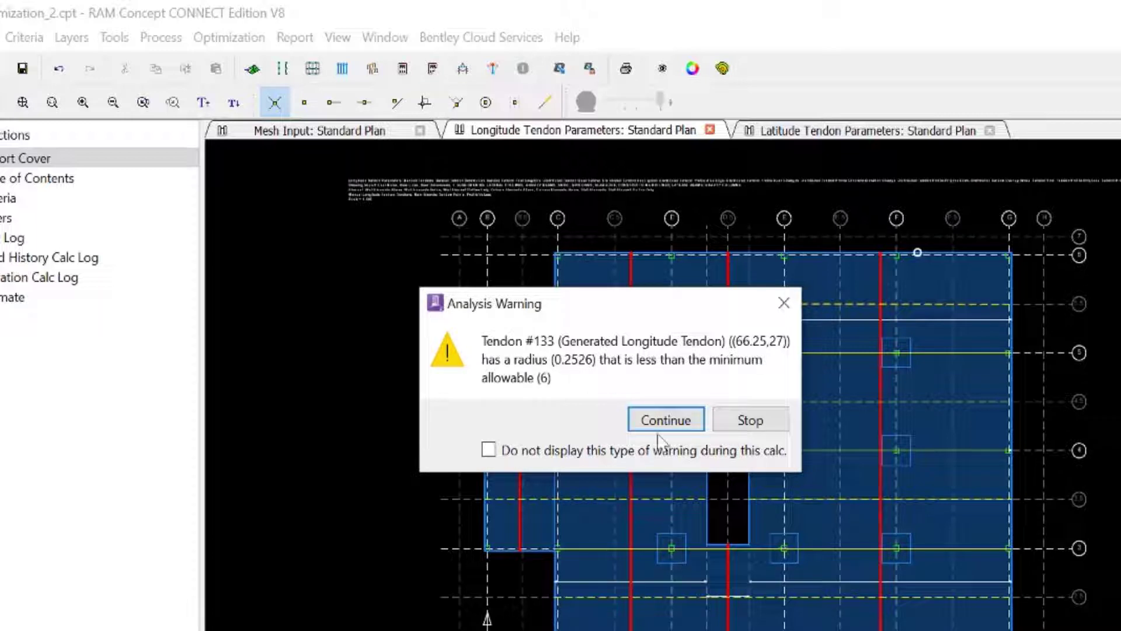
{"action": "left_click", "coordinate": [622, 459]}
{"action": "left_click", "coordinate": [665, 421]}
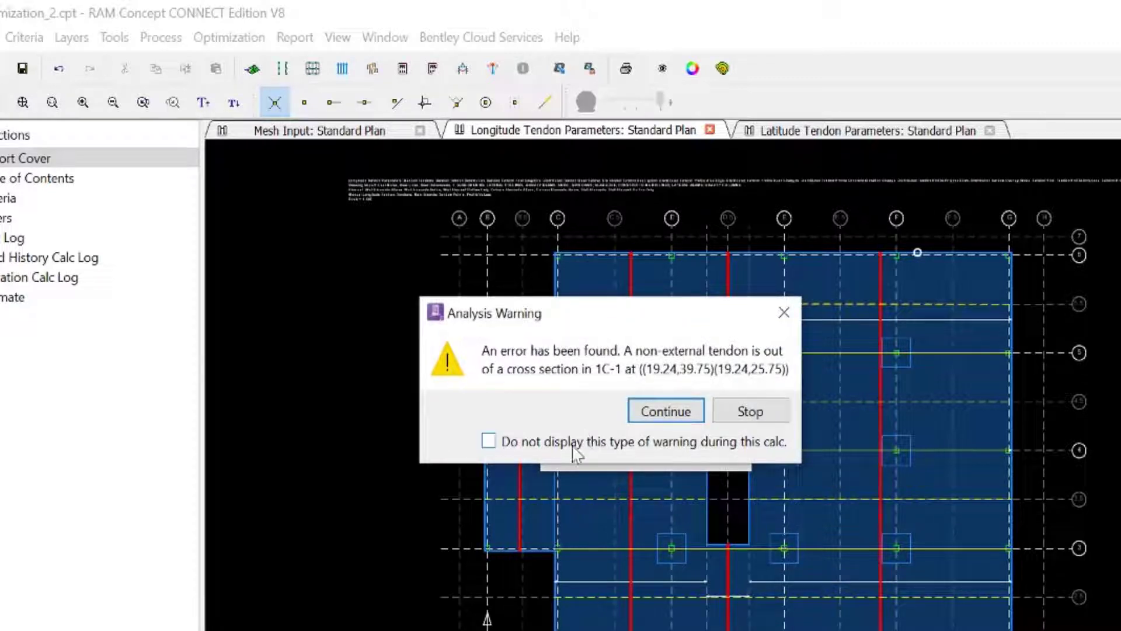
{"action": "left_click", "coordinate": [565, 442]}
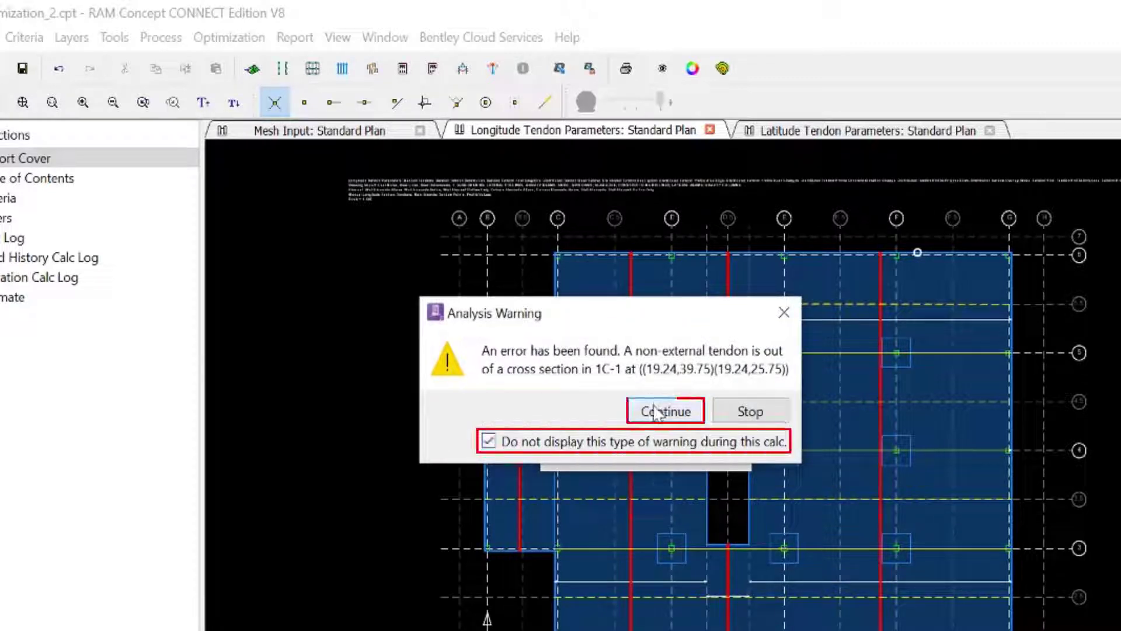
{"action": "left_click", "coordinate": [657, 411]}
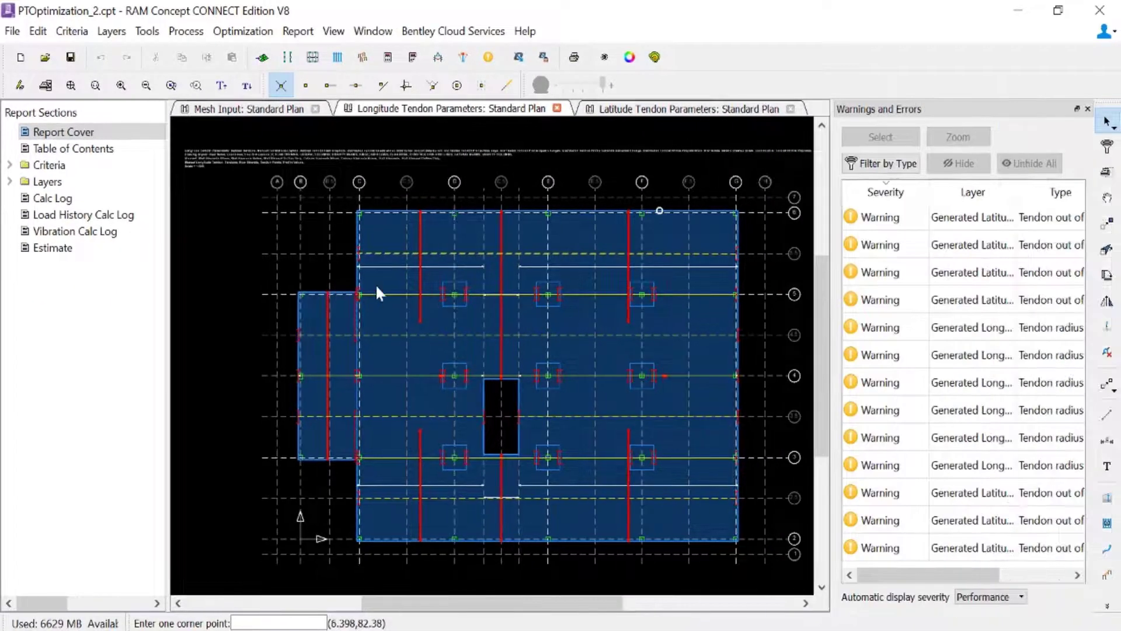
Step: Show the three tendon-out-of-slab warning locations on the plan, then go back to Latitude Tendon Parameters
{"action": "double_click", "coordinate": [888, 220]}
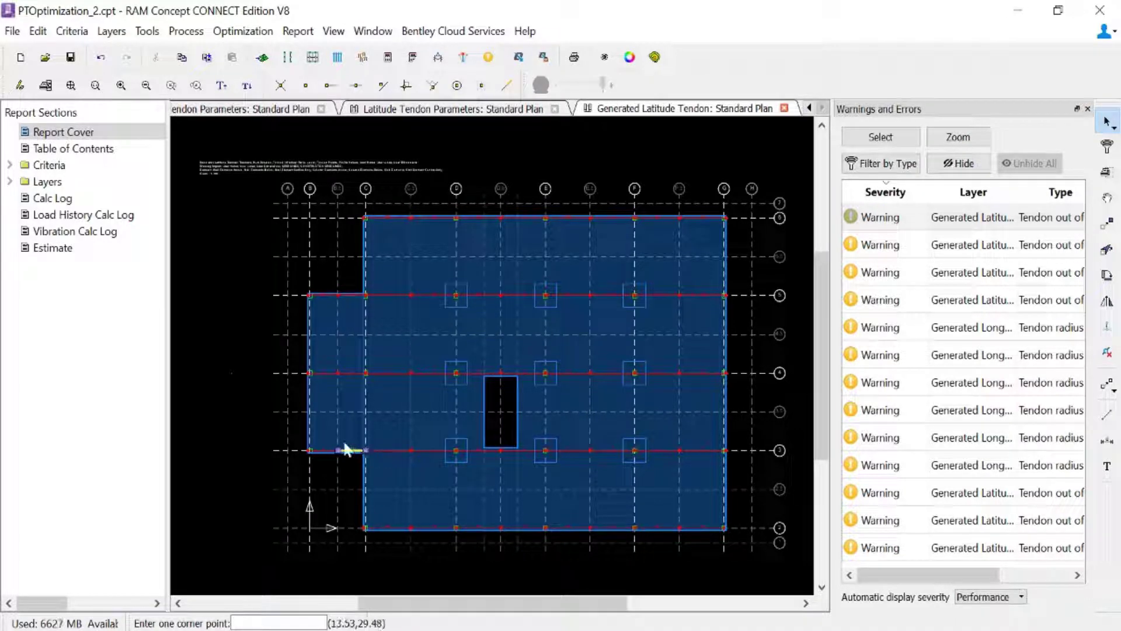
{"action": "left_click", "coordinate": [890, 248]}
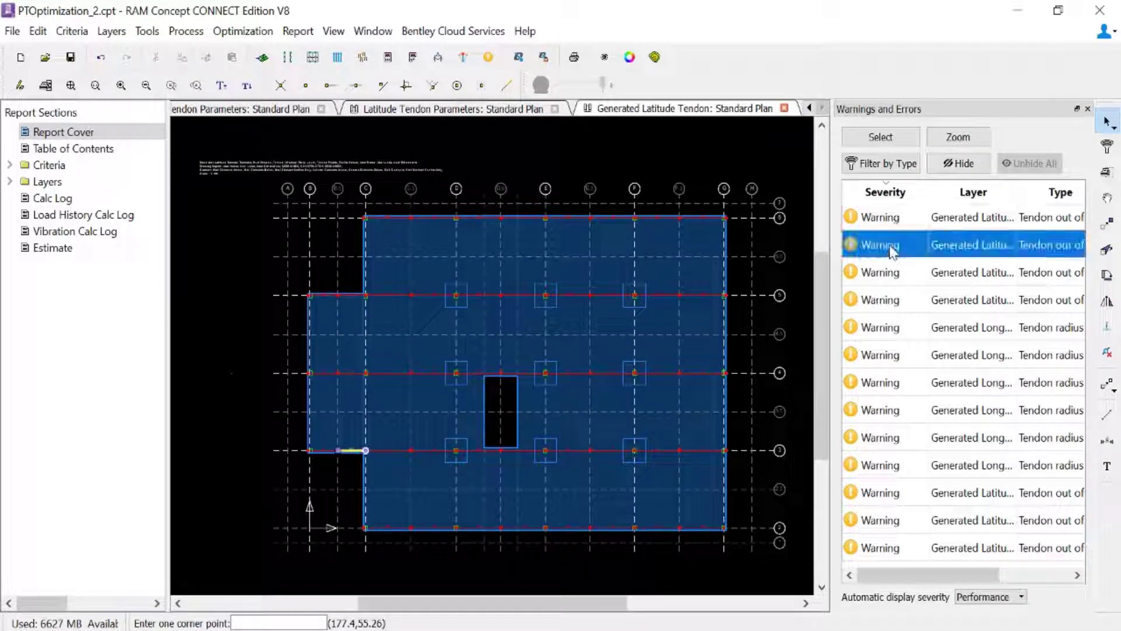
{"action": "left_click", "coordinate": [874, 284]}
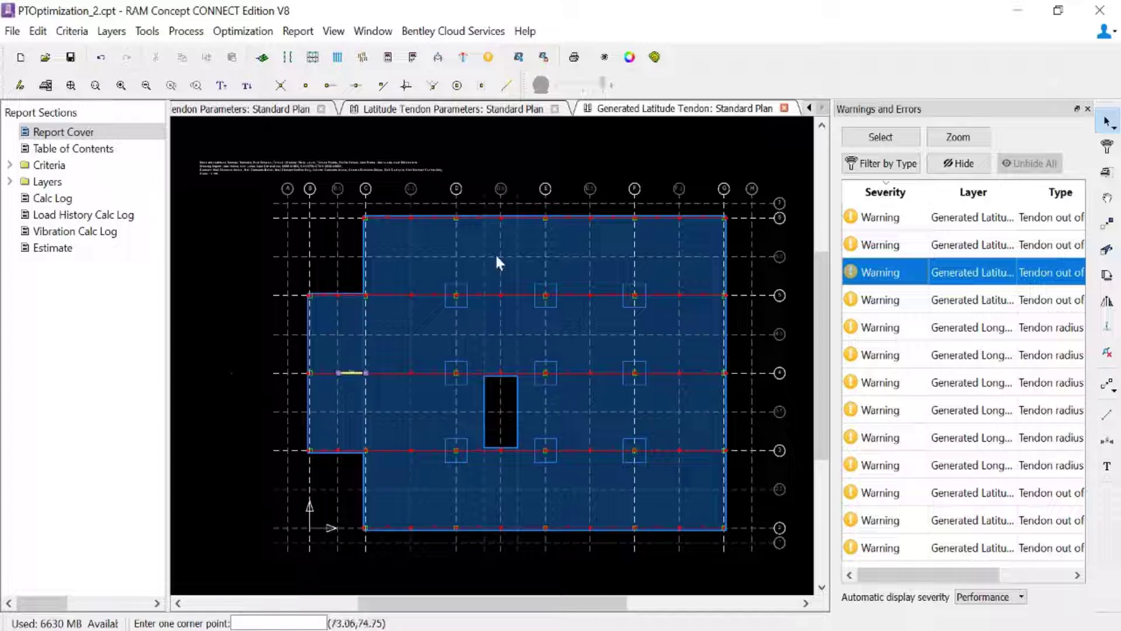
{"action": "left_click", "coordinate": [378, 113]}
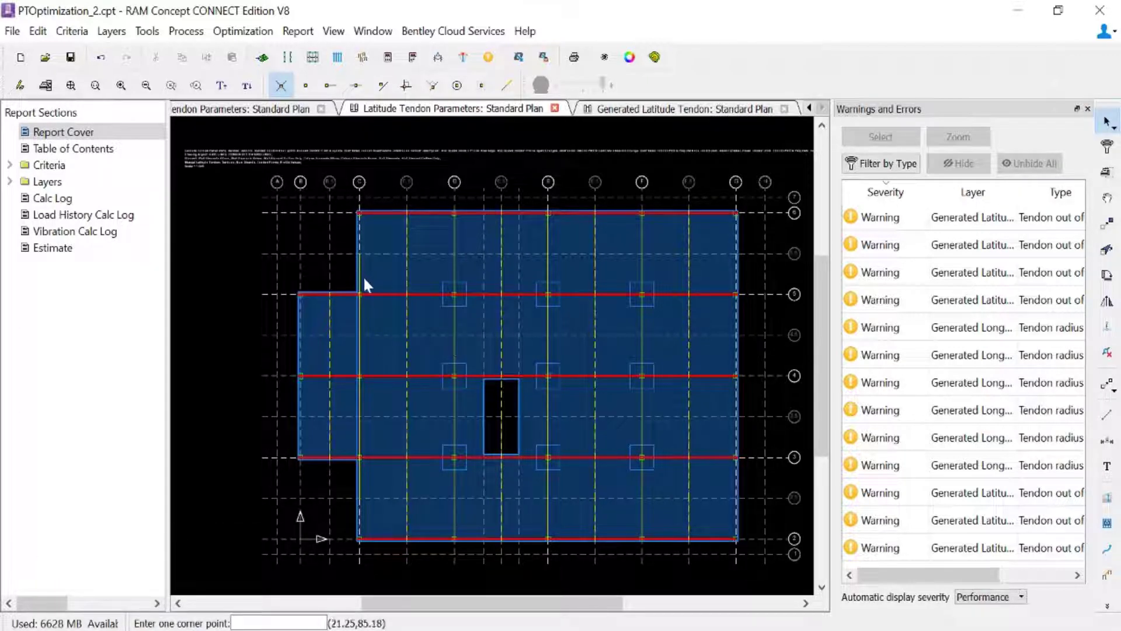
Step: Window-select the three latitude profile segments along the slab's left edge
{"action": "left_click_drag", "start_coordinate": [369, 279], "coordinate": [349, 273]}
{"action": "left_click_drag", "start_coordinate": [364, 346], "coordinate": [338, 352], "text": "shift"}
{"action": "left_click_drag", "start_coordinate": [370, 447], "coordinate": [348, 430], "text": "shift"}
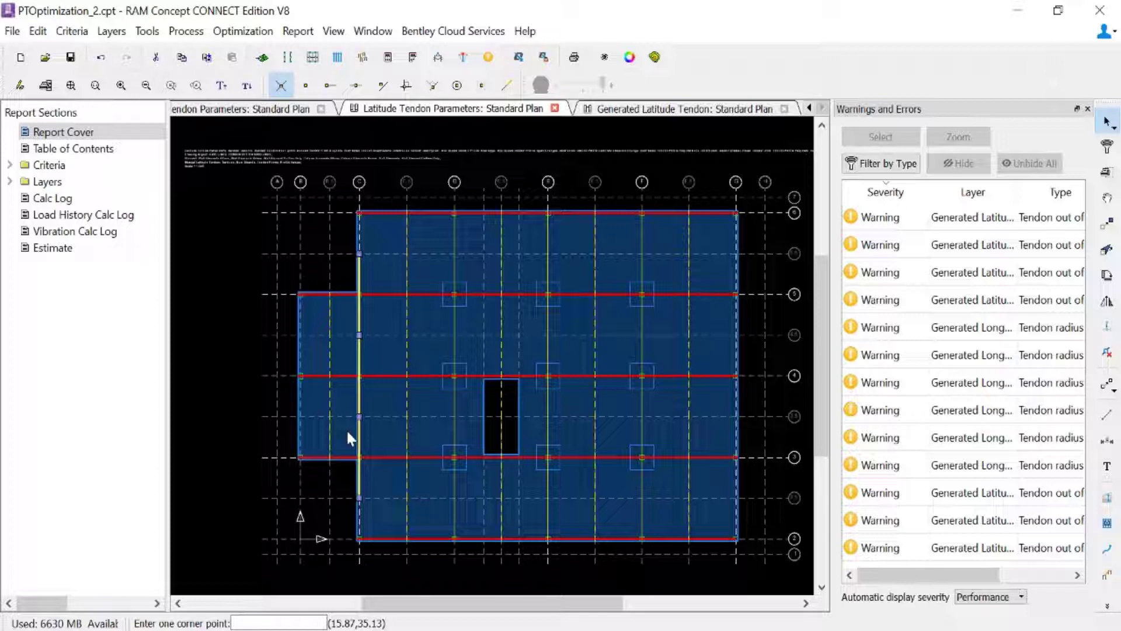
{"action": "right_click", "coordinate": [348, 433]}
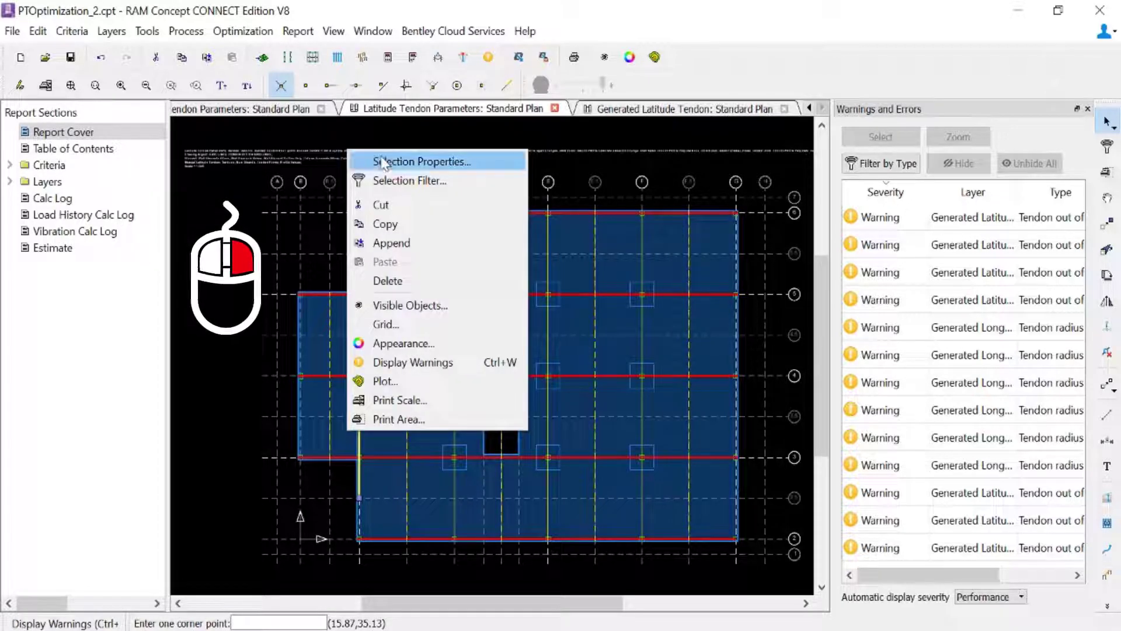
Step: Set the selected segments' elevation to 3.25 inches, then locate a tendon radius warning
{"action": "left_click", "coordinate": [382, 162]}
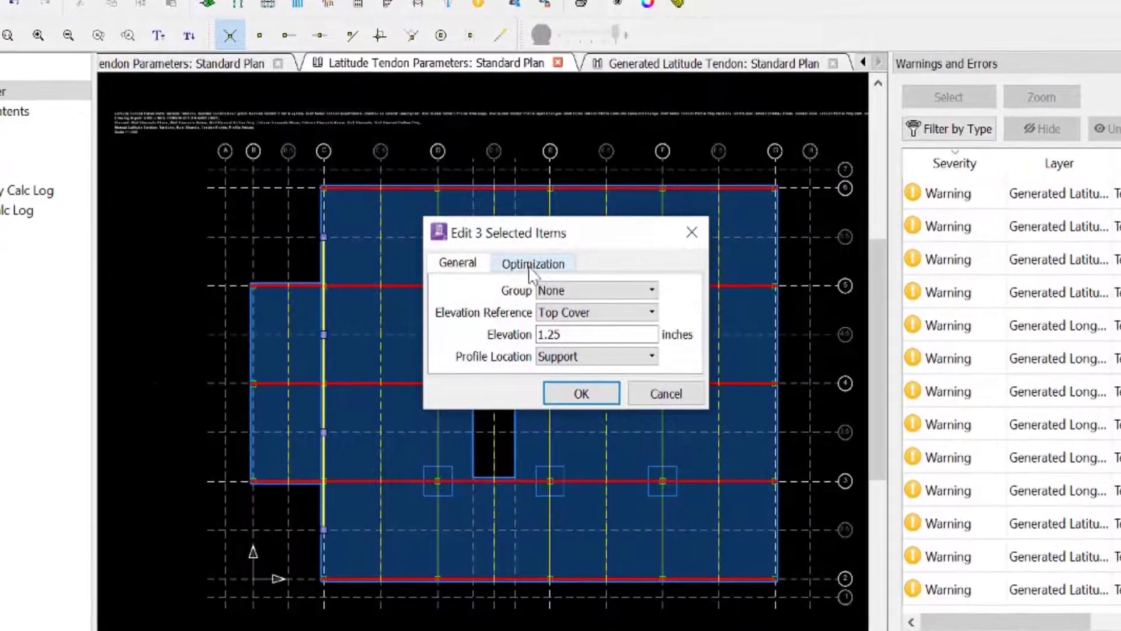
{"action": "left_click", "coordinate": [531, 275]}
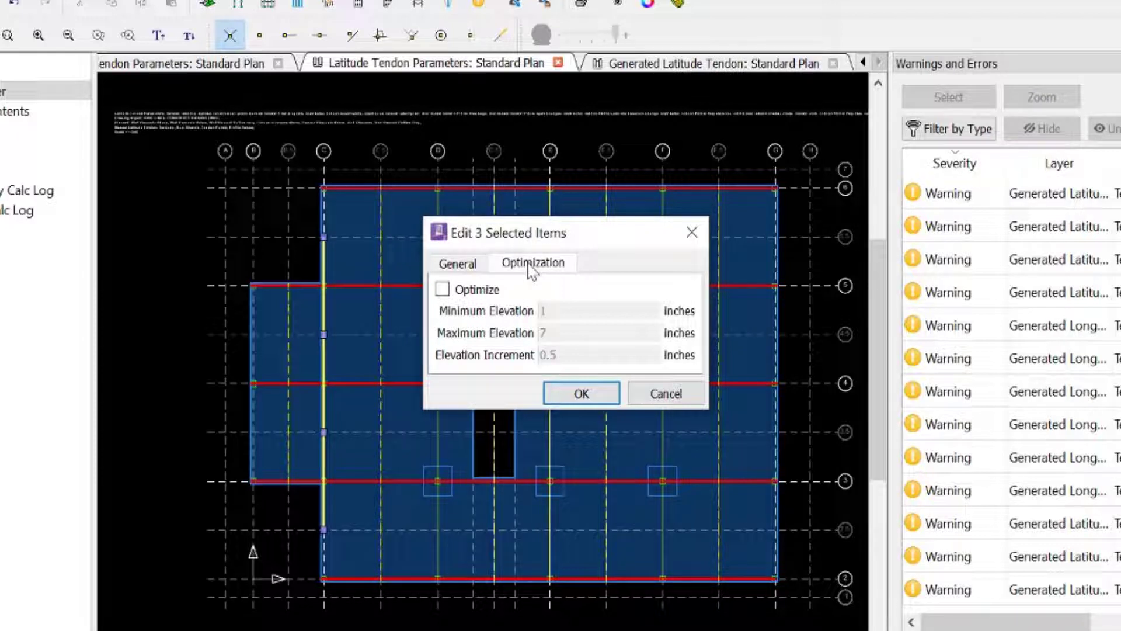
{"action": "left_click", "coordinate": [462, 268]}
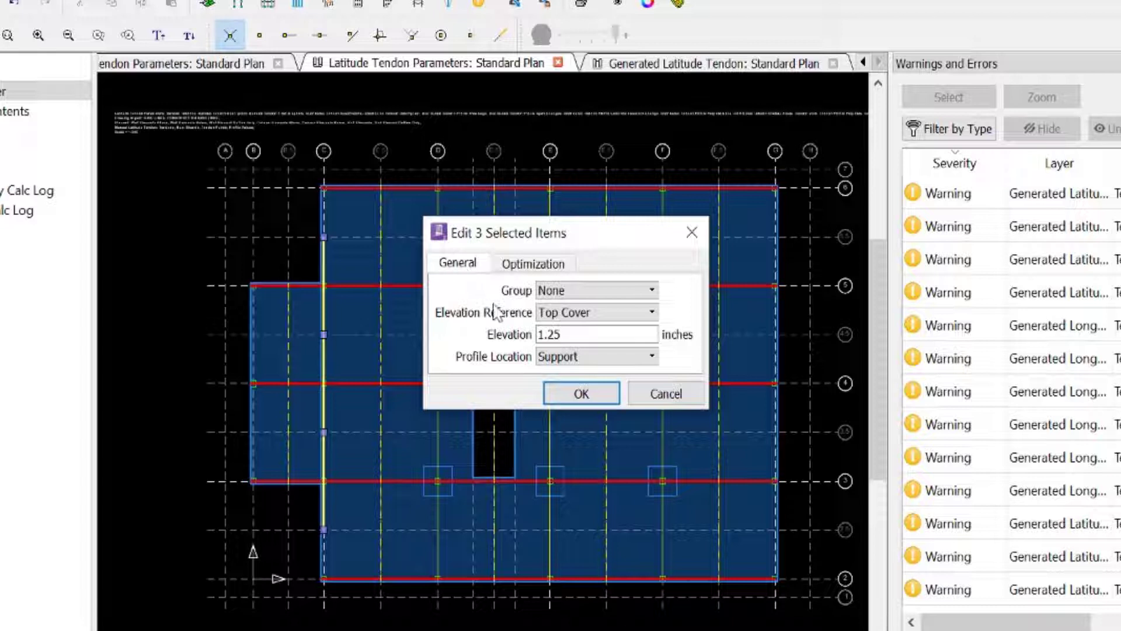
{"action": "left_click", "coordinate": [543, 337]}
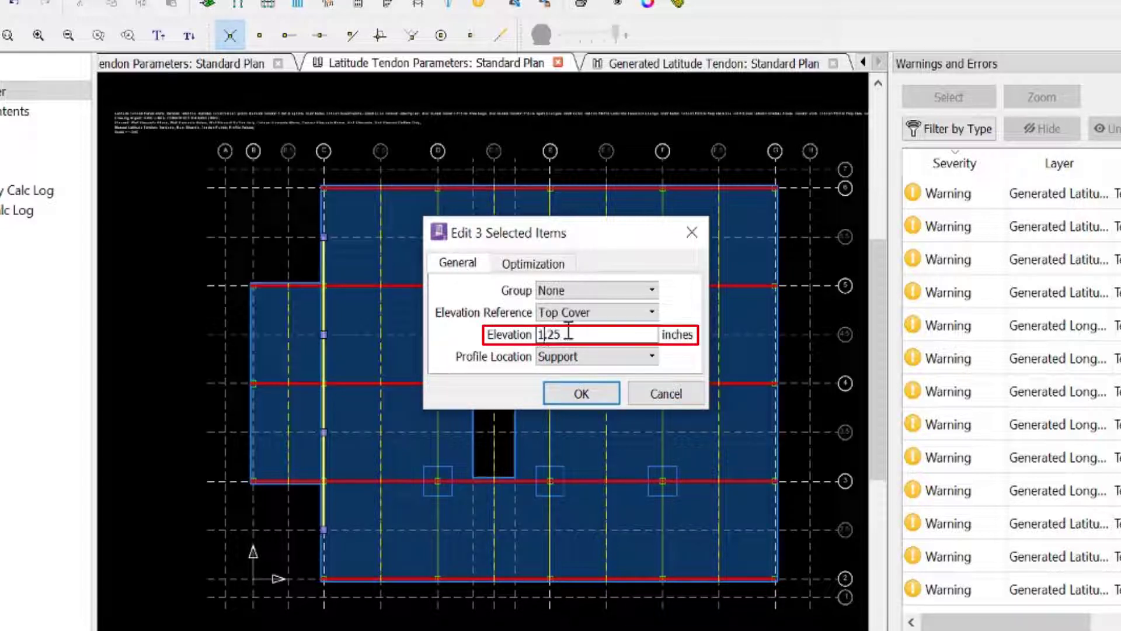
{"action": "key", "text": "BackSpace"}
{"action": "type", "text": "3"}
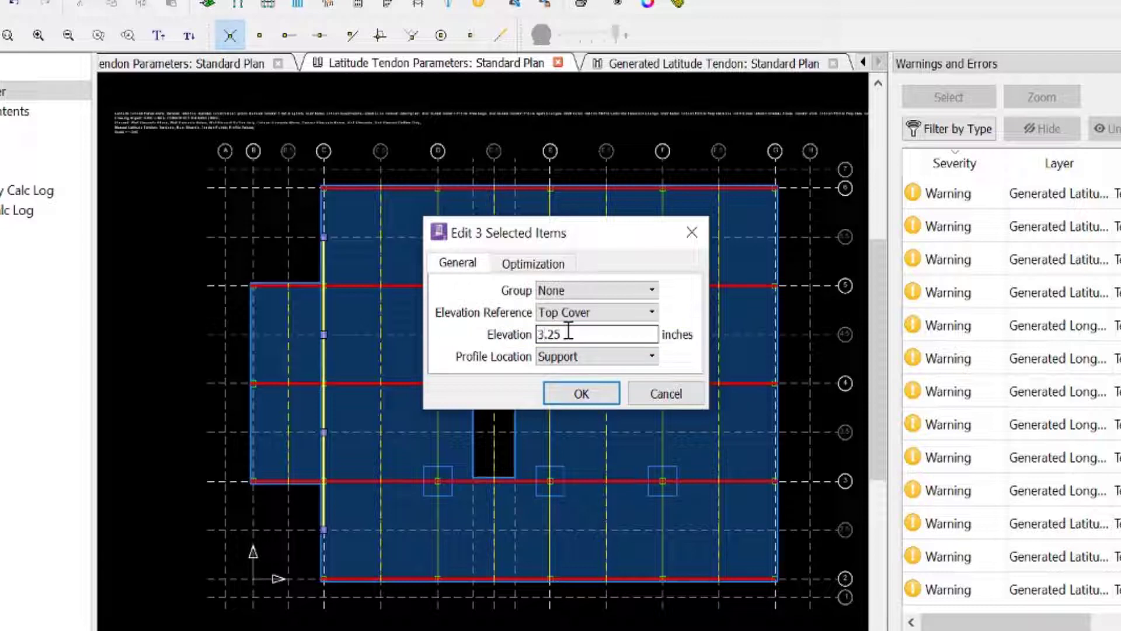
{"action": "left_click", "coordinate": [552, 397]}
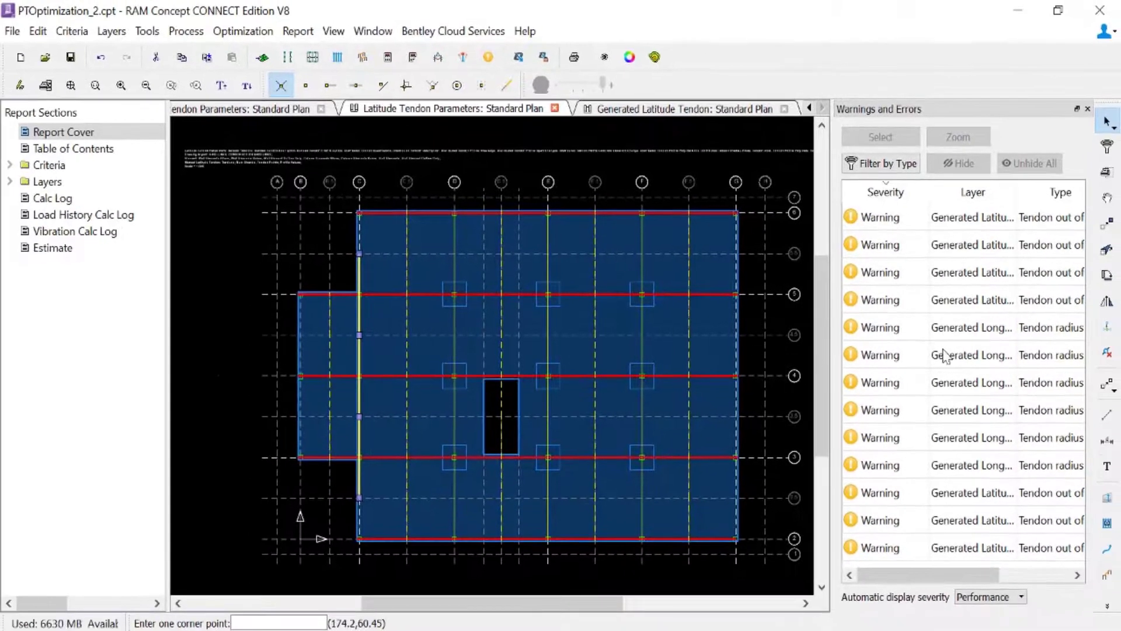
{"action": "left_click", "coordinate": [885, 328]}
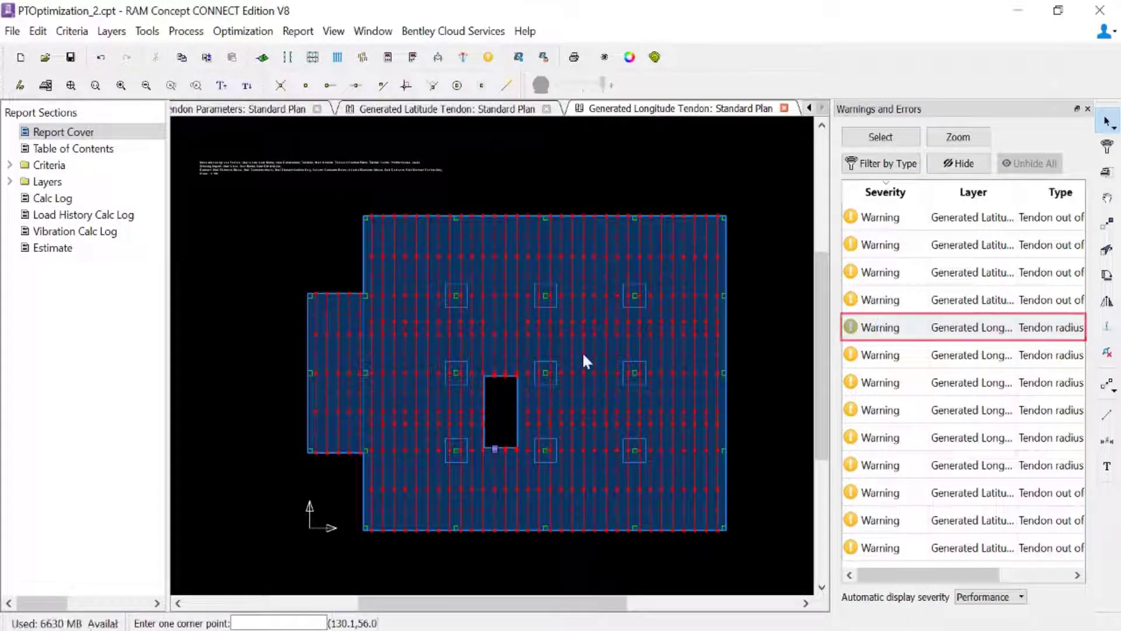
Step: Close the Generated Latitude Tendon and Latitude Tendon Parameters plans and show Longitude Tendon Parameters
{"action": "scroll", "coordinate": [493, 464], "scroll_direction": "up", "scroll_amount": 3}
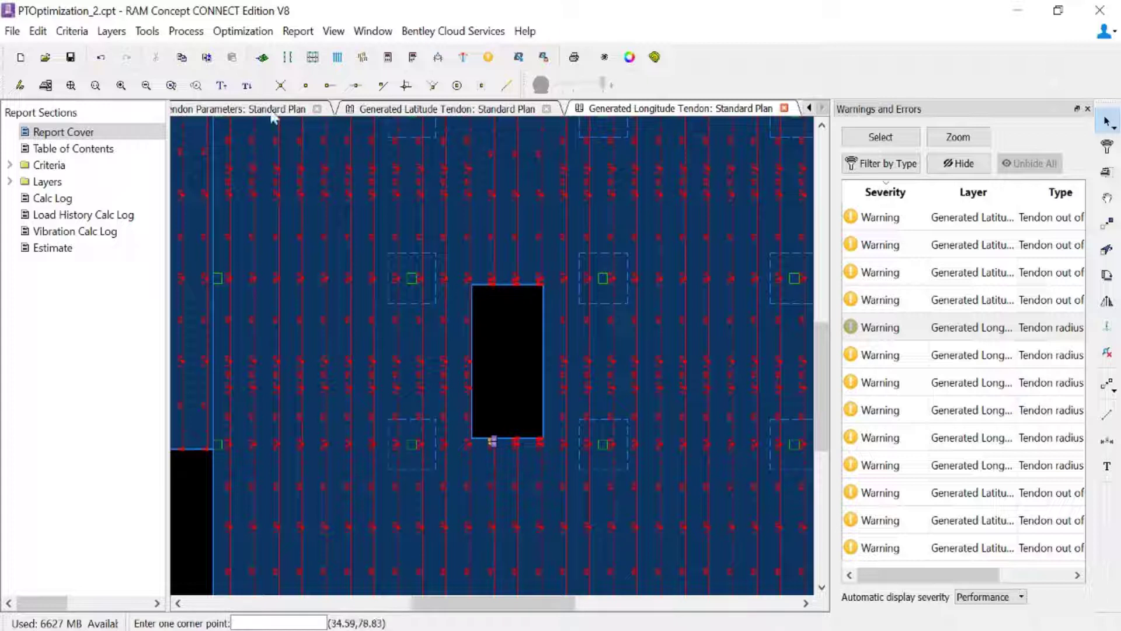
{"action": "left_click", "coordinate": [547, 109]}
{"action": "left_click", "coordinate": [548, 109]}
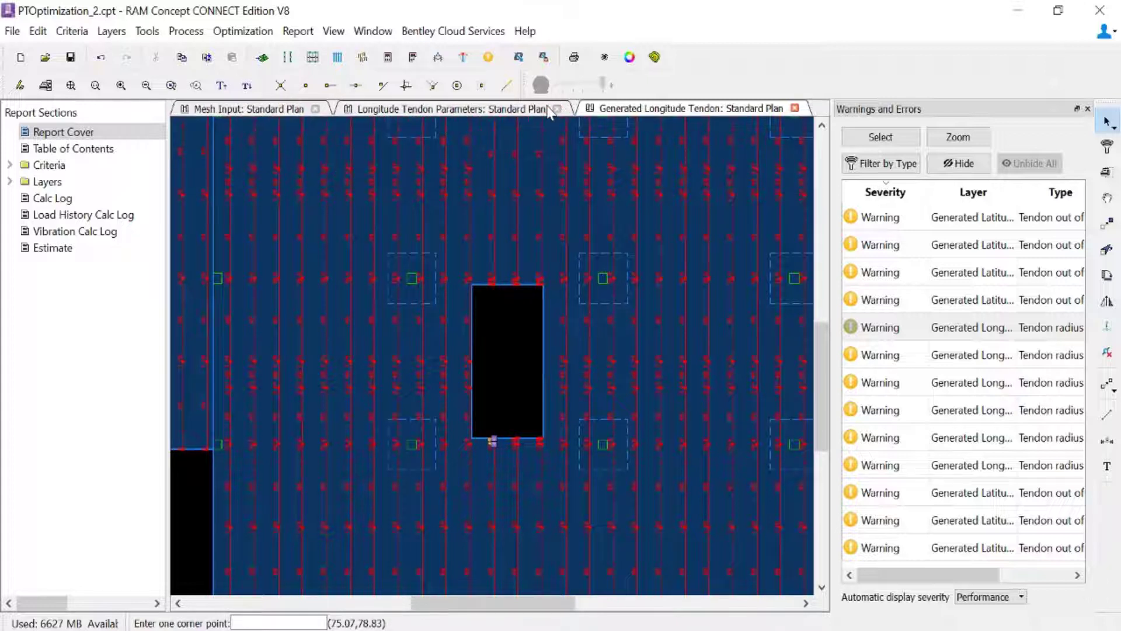
{"action": "left_click", "coordinate": [463, 109]}
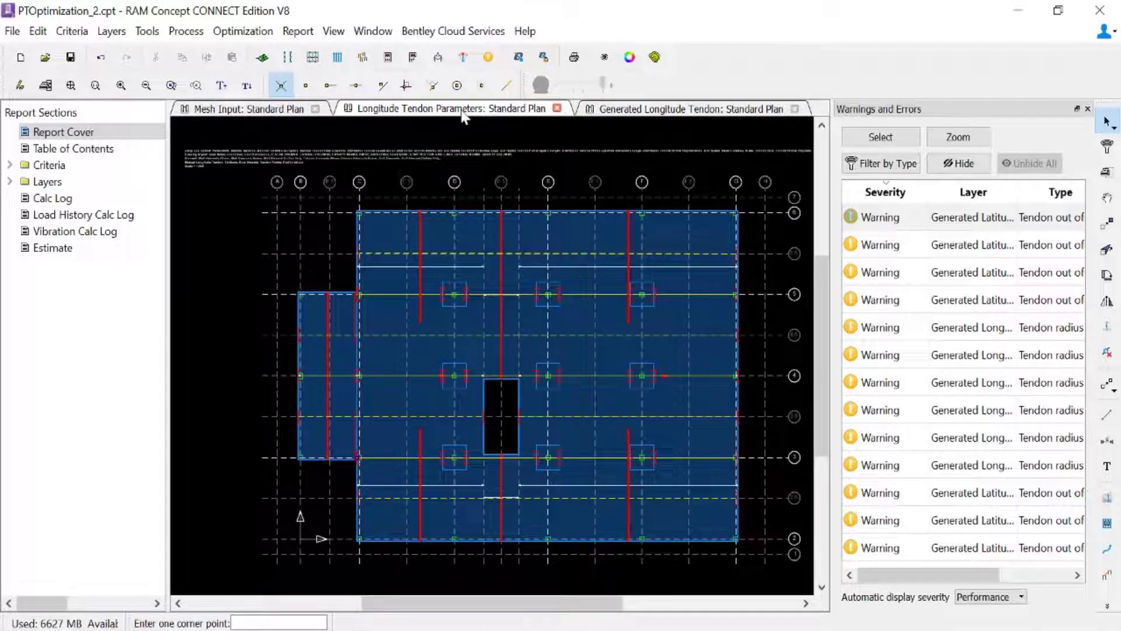
Step: Zoom in on the central opening's tendons and reveal the additional tendon editing tools
{"action": "scroll", "coordinate": [494, 464], "scroll_direction": "up", "scroll_amount": 4}
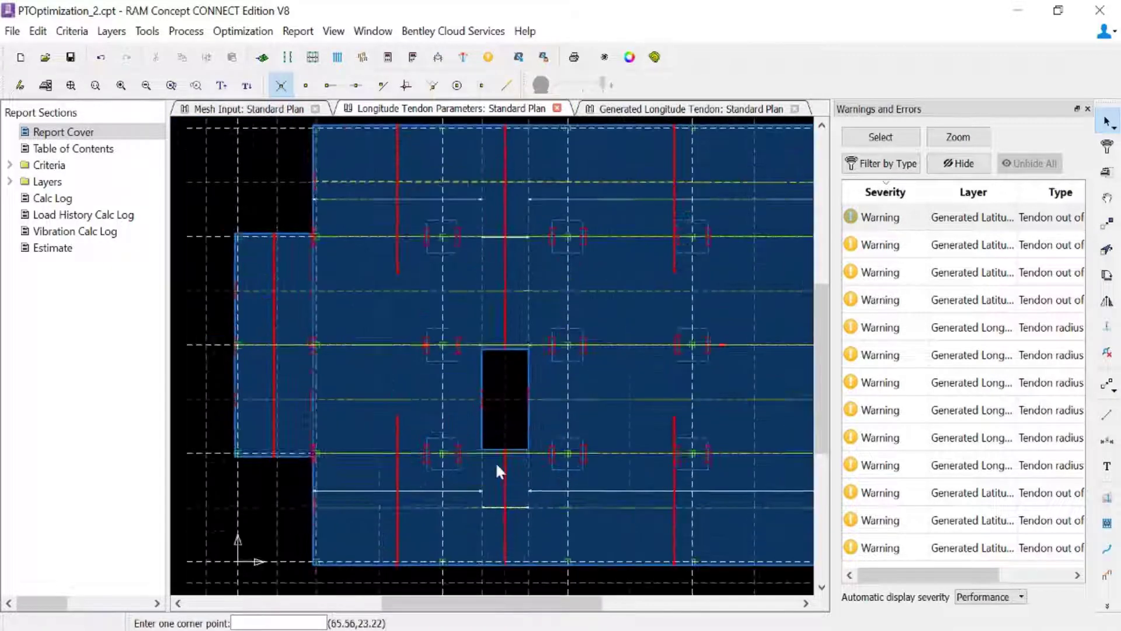
{"action": "scroll", "coordinate": [495, 347], "scroll_direction": "up", "scroll_amount": 1}
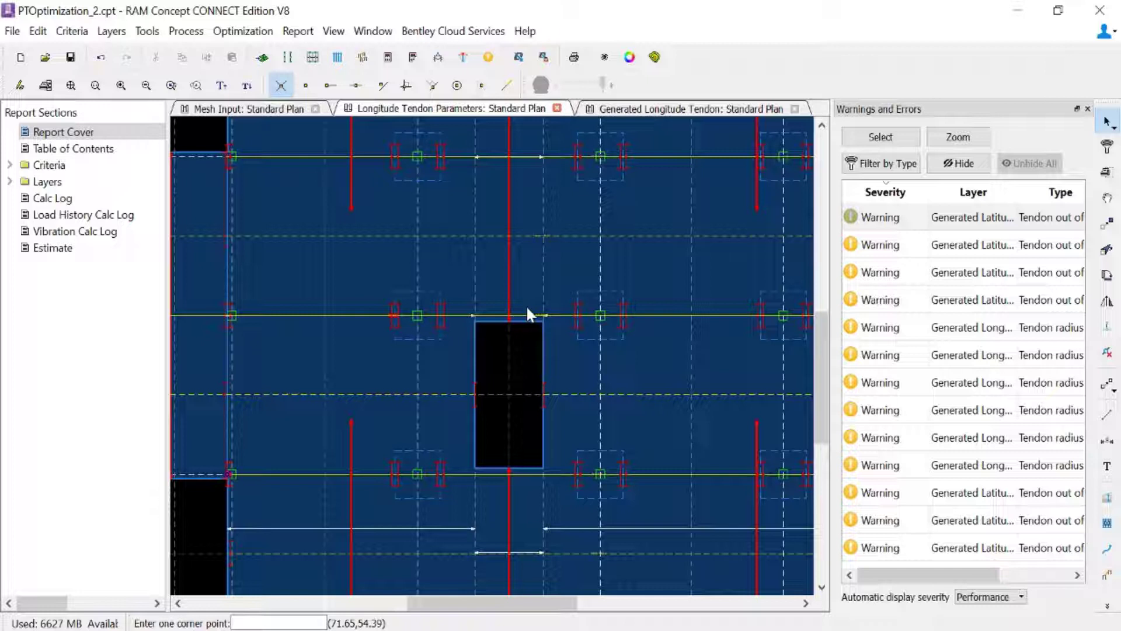
{"action": "left_click", "coordinate": [1108, 609]}
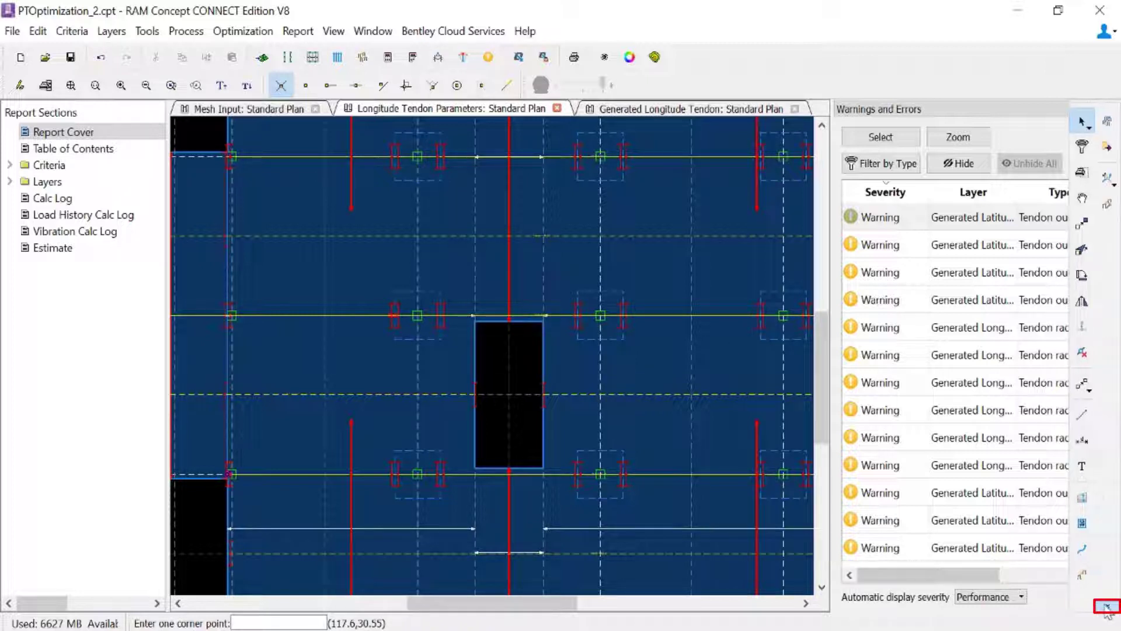
Step: Split the longitude profile polylines at the central opening's lower-right and top-left corners
{"action": "left_click", "coordinate": [1113, 187]}
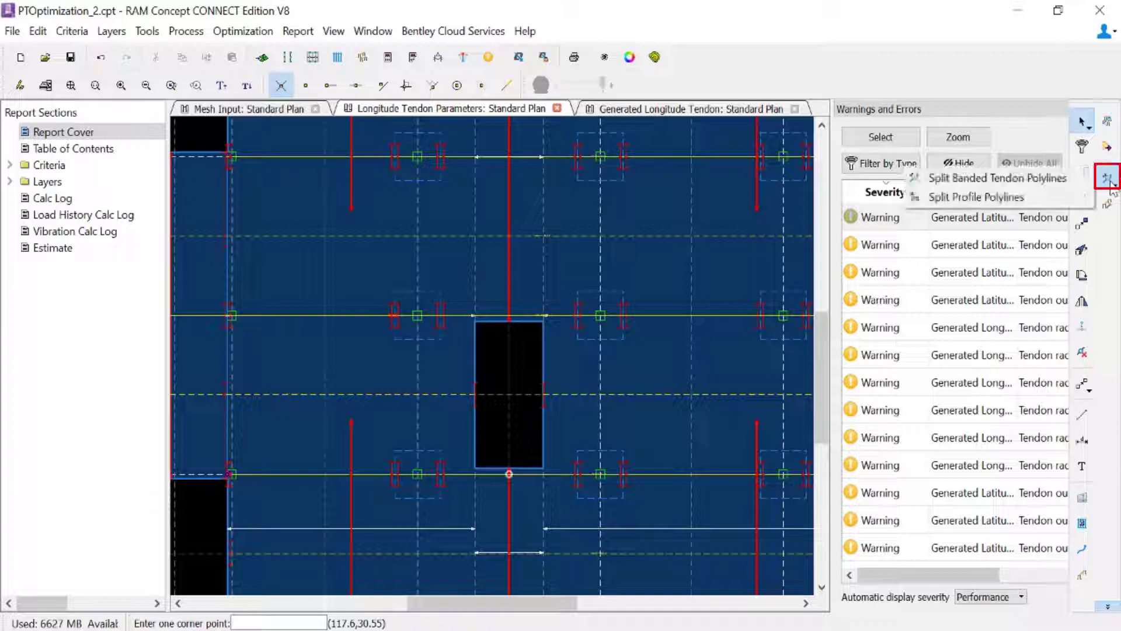
{"action": "left_click", "coordinate": [993, 196]}
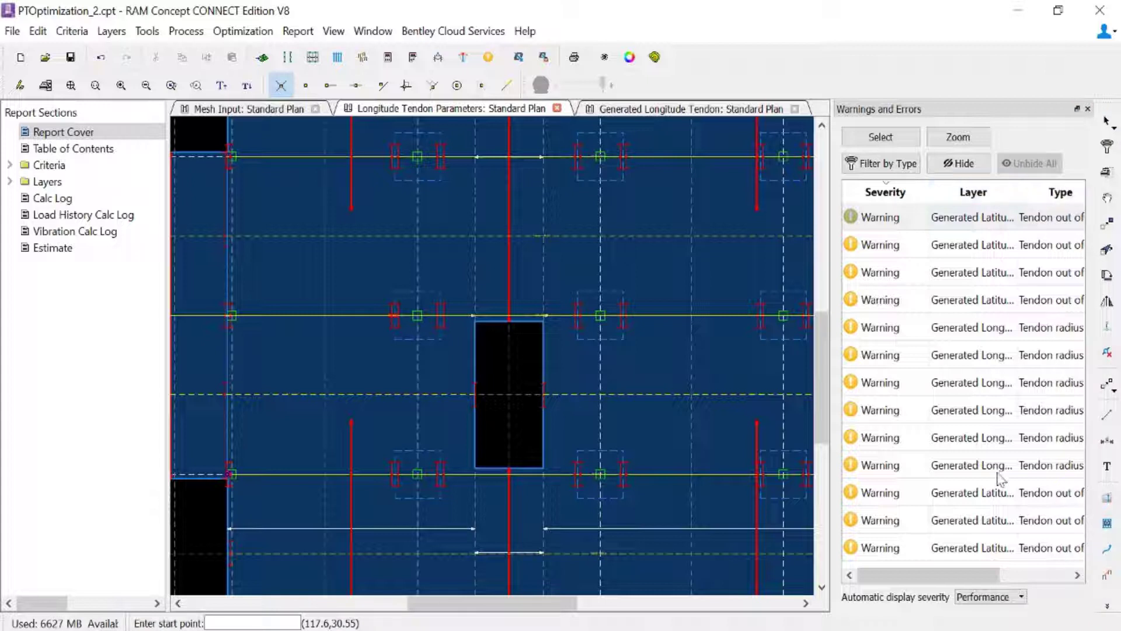
{"action": "left_click", "coordinate": [543, 467]}
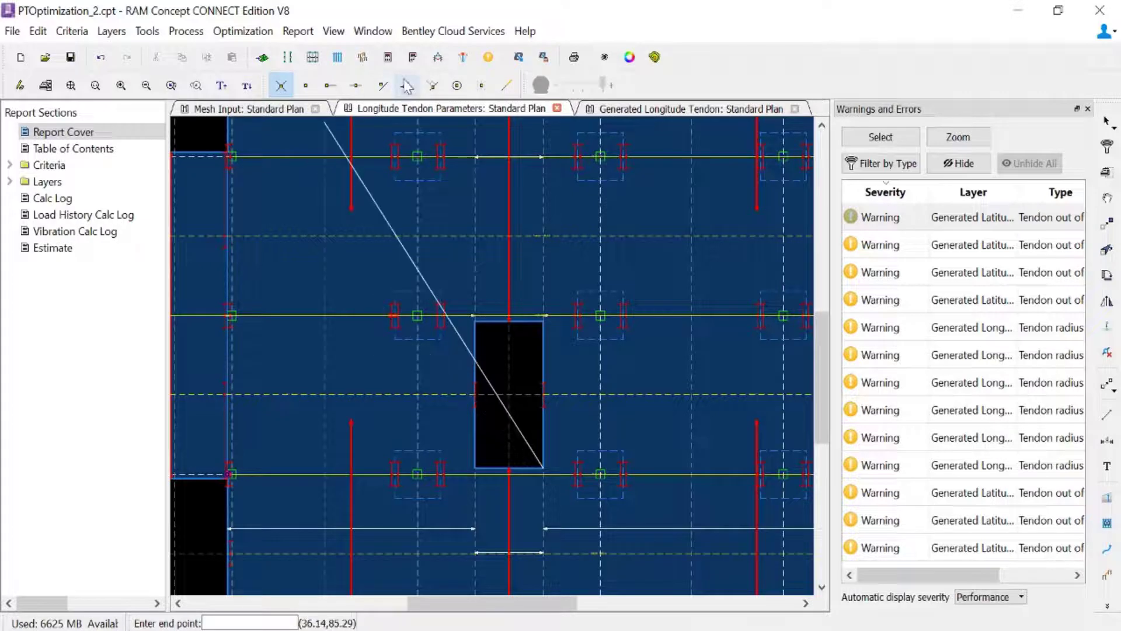
{"action": "left_click", "coordinate": [543, 503]}
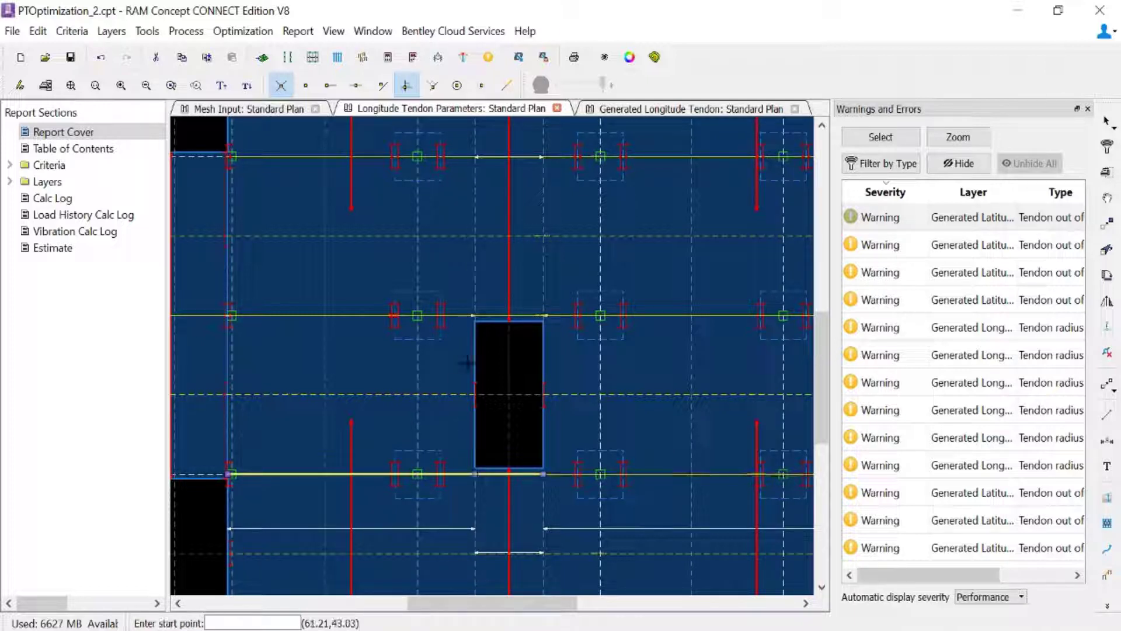
{"action": "left_click", "coordinate": [474, 316]}
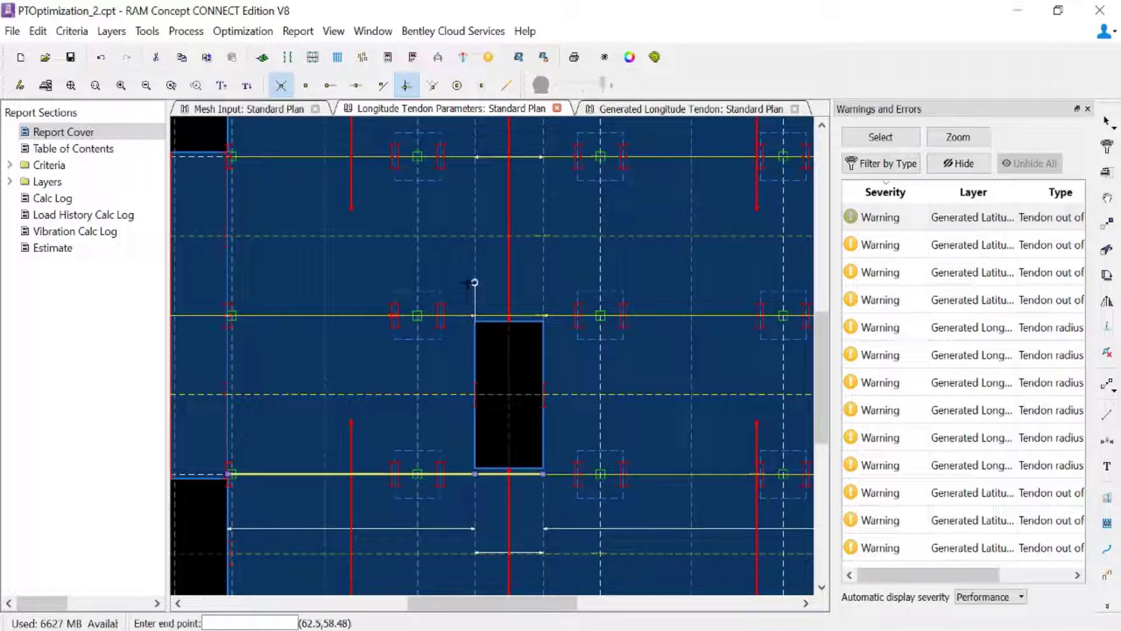
{"action": "left_click", "coordinate": [538, 282]}
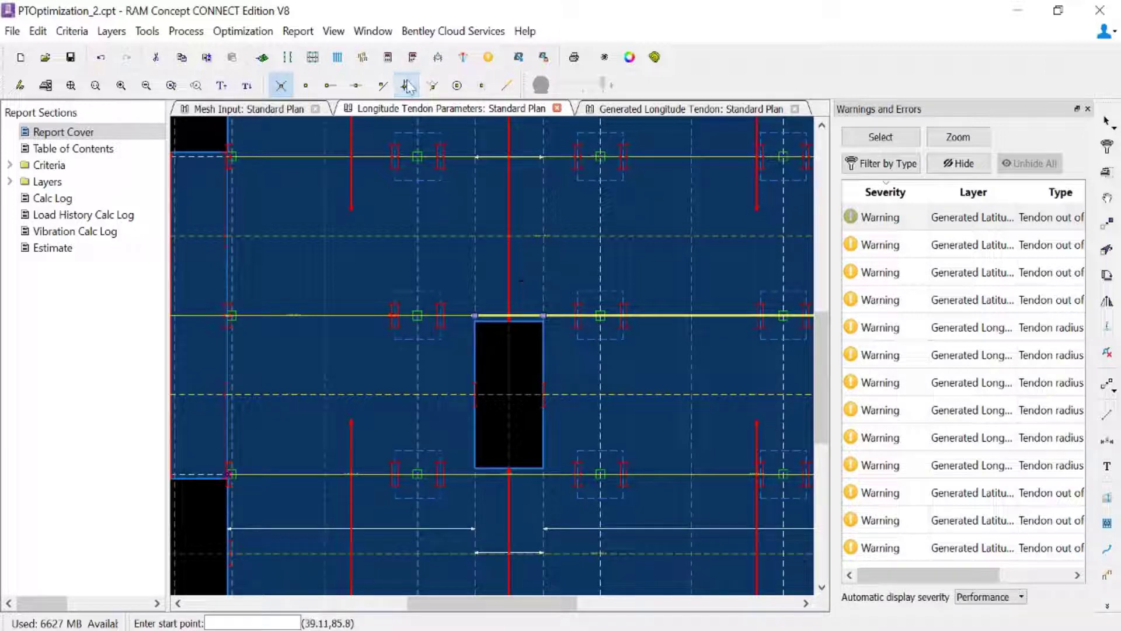
Step: Delete the profile pieces across the opening's top and bottom, and close the warnings list
{"action": "left_click", "coordinate": [1106, 121]}
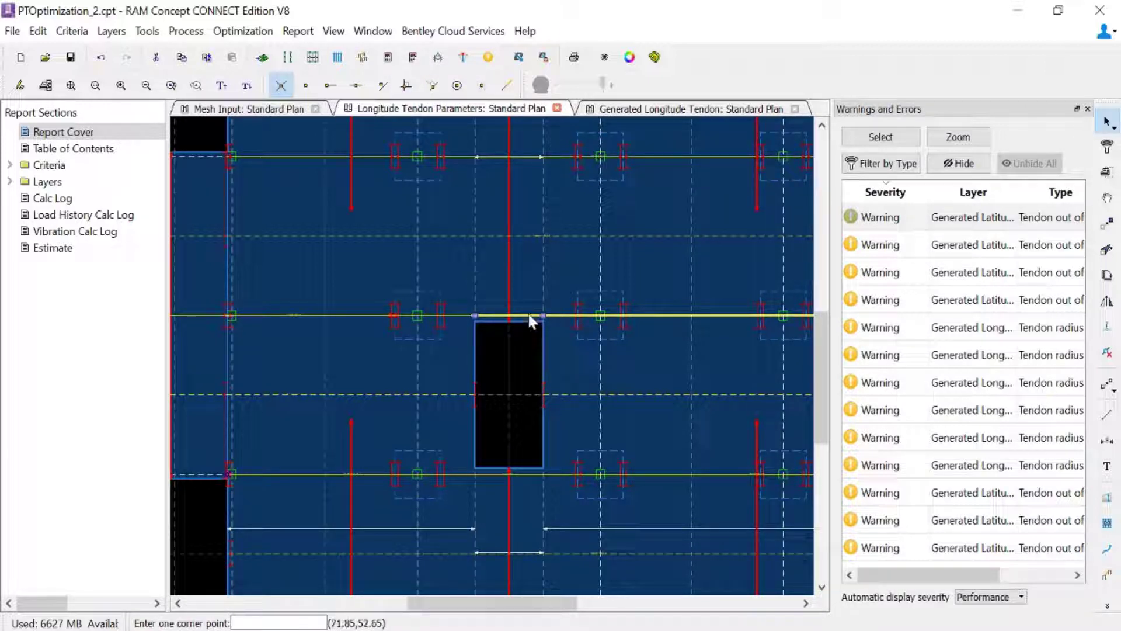
{"action": "left_click", "coordinate": [528, 331]}
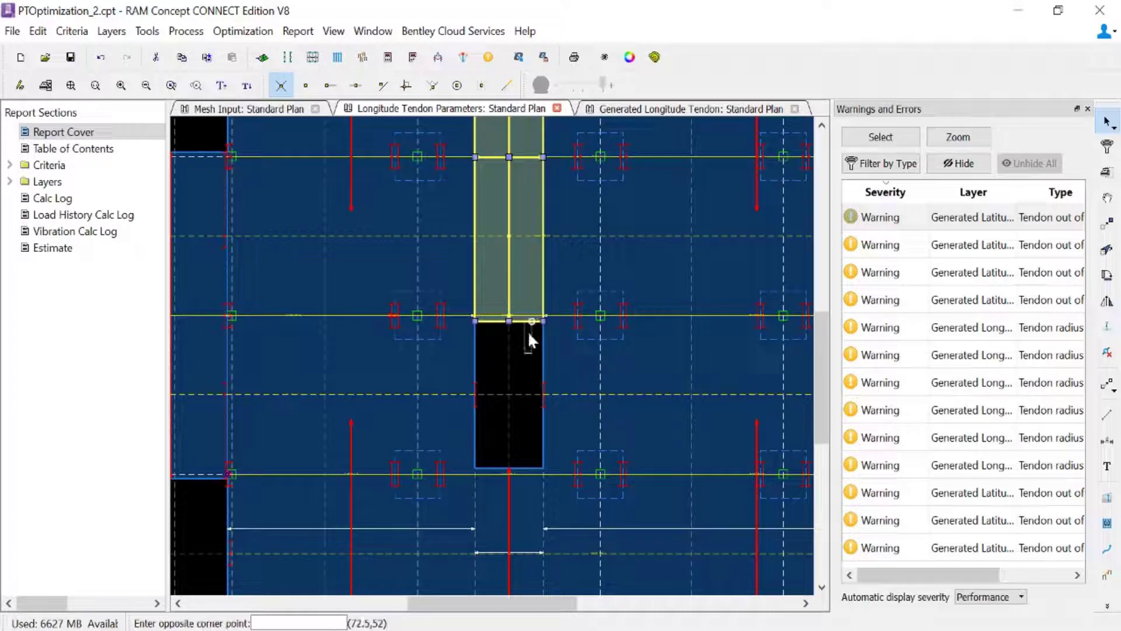
{"action": "left_click", "coordinate": [528, 330]}
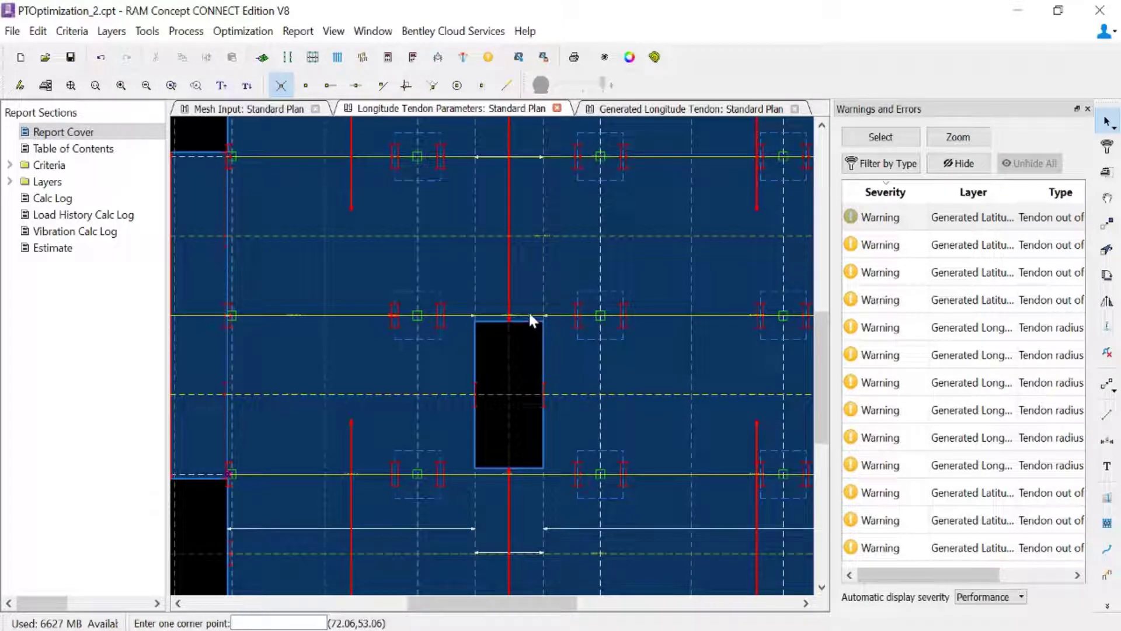
{"action": "left_click", "coordinate": [529, 313]}
{"action": "left_click", "coordinate": [529, 313]}
{"action": "key", "text": "Delete"}
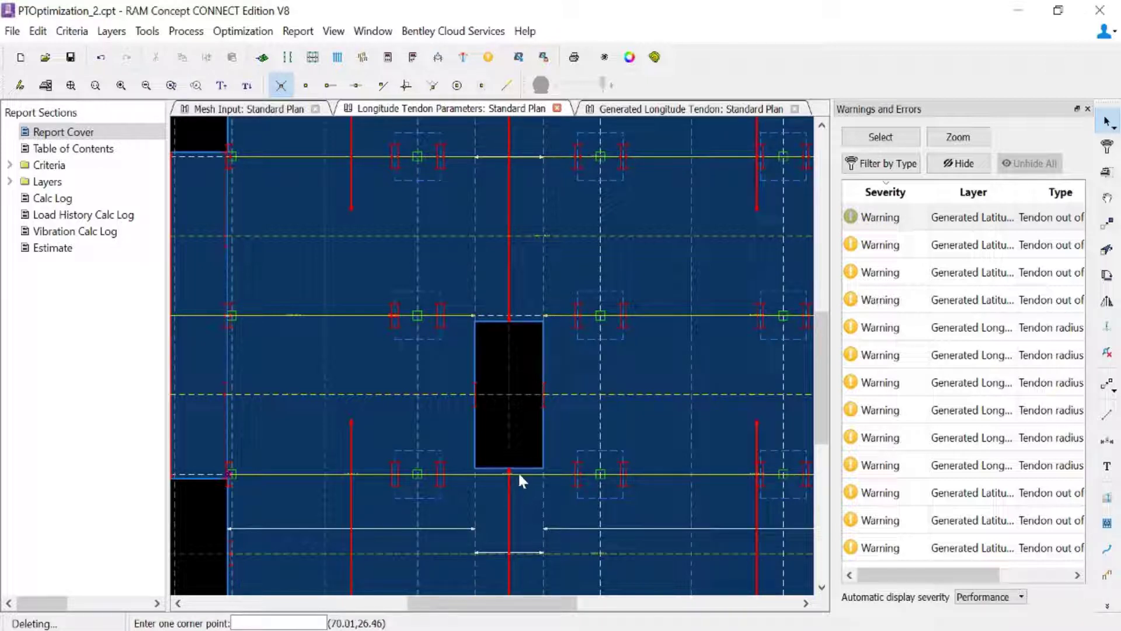
{"action": "left_click", "coordinate": [521, 476]}
{"action": "left_click", "coordinate": [522, 476]}
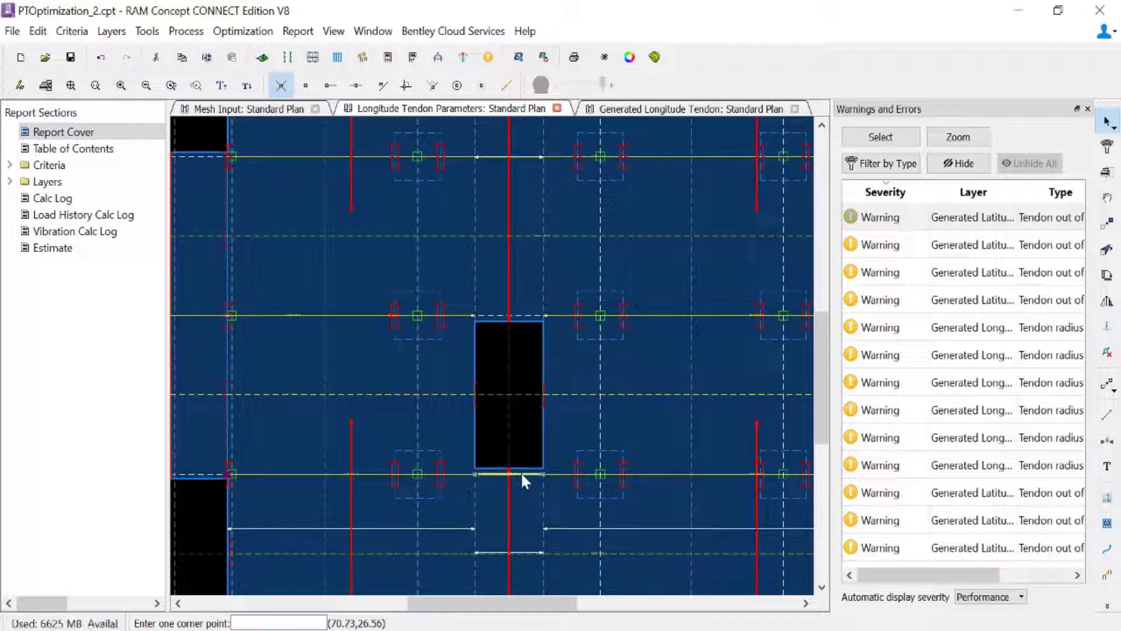
{"action": "key", "text": "Delete"}
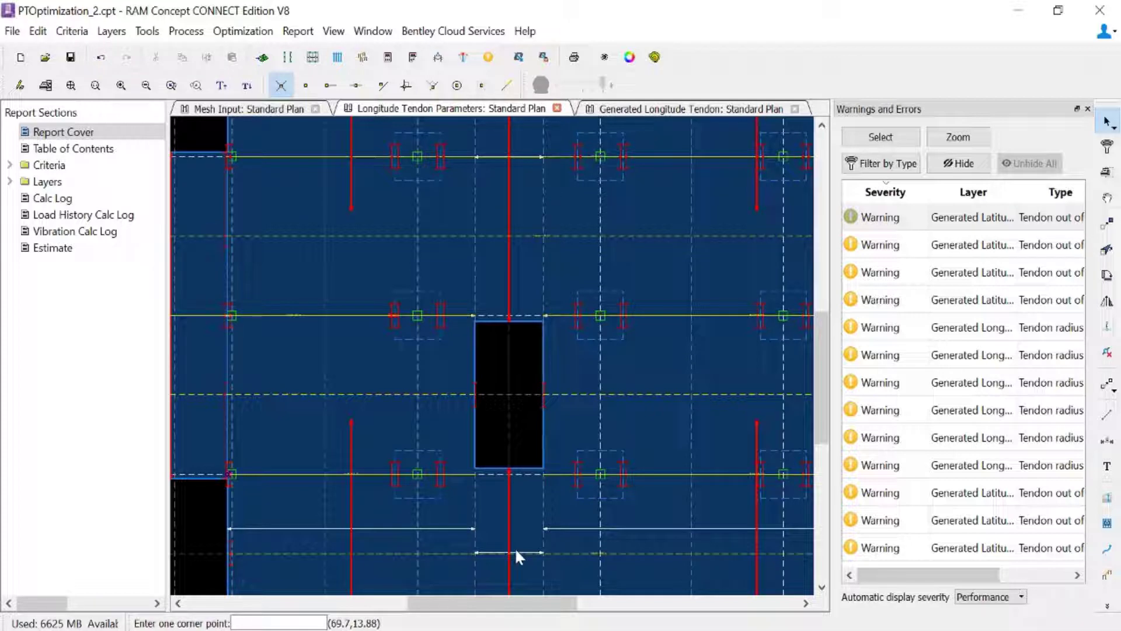
{"action": "left_click", "coordinate": [1087, 109]}
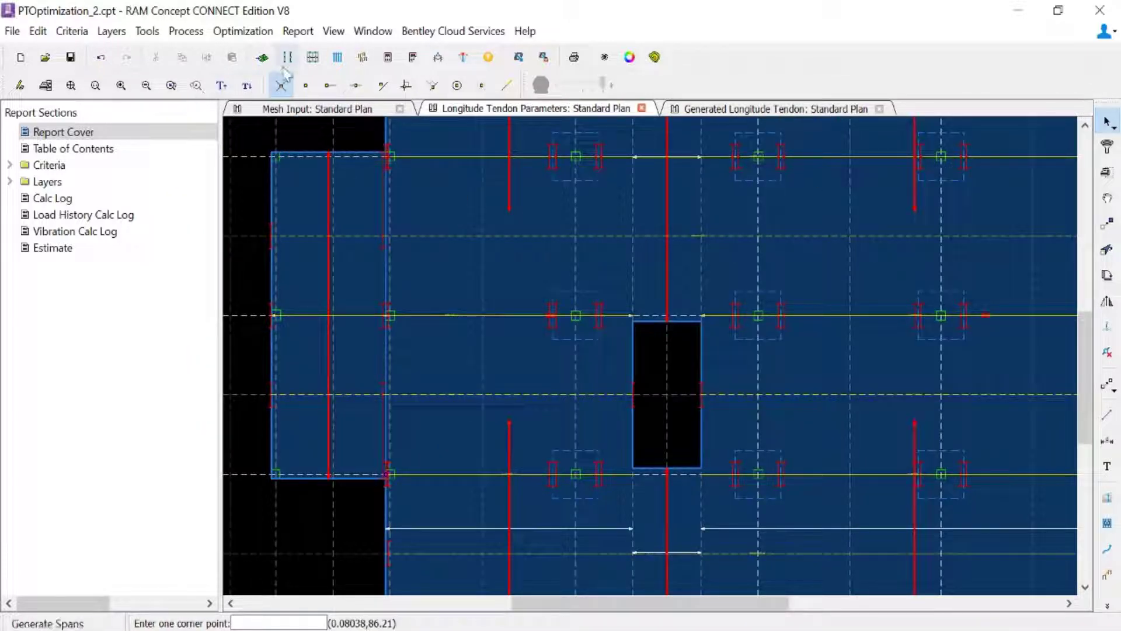
Step: Zoom to the full slab extents and run Calc on All items
{"action": "left_click", "coordinate": [71, 86]}
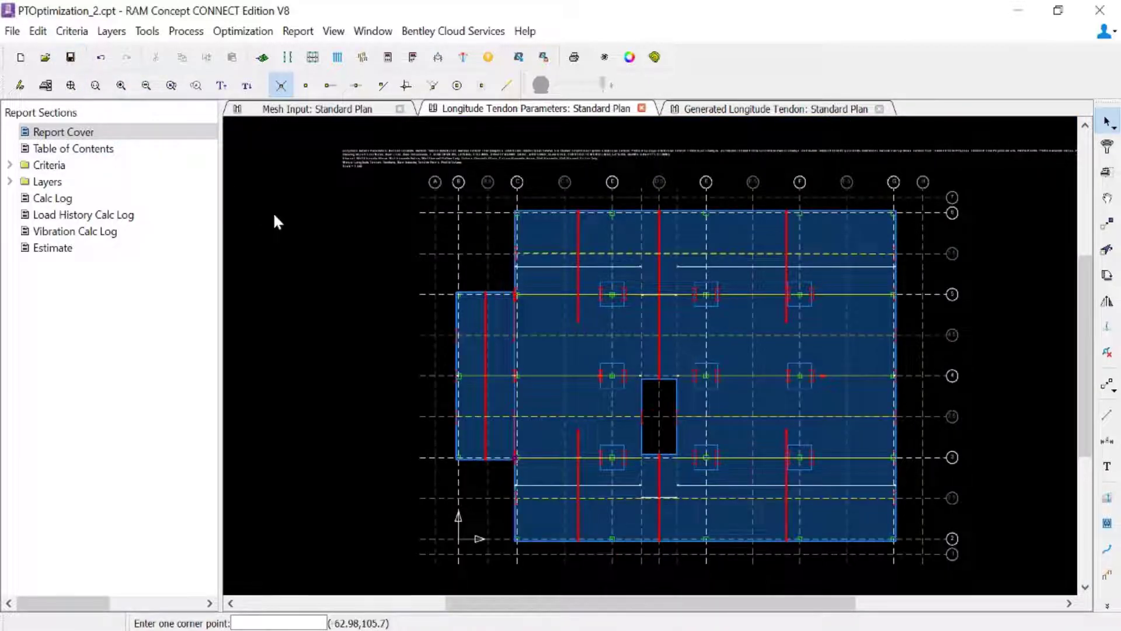
{"action": "left_click", "coordinate": [412, 57]}
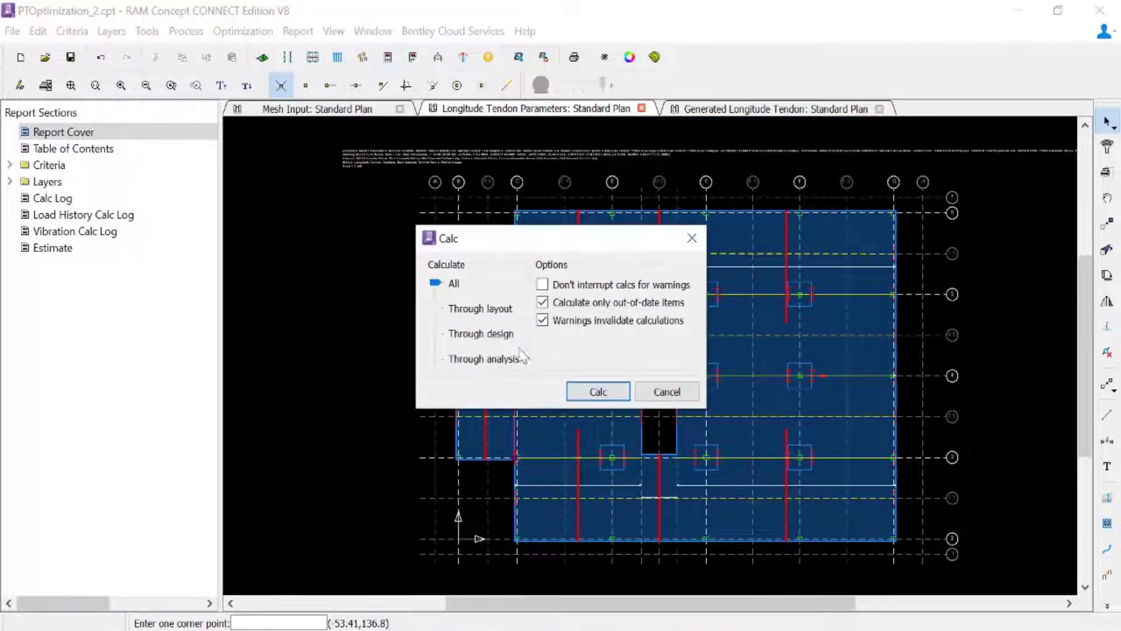
{"action": "left_click", "coordinate": [579, 390]}
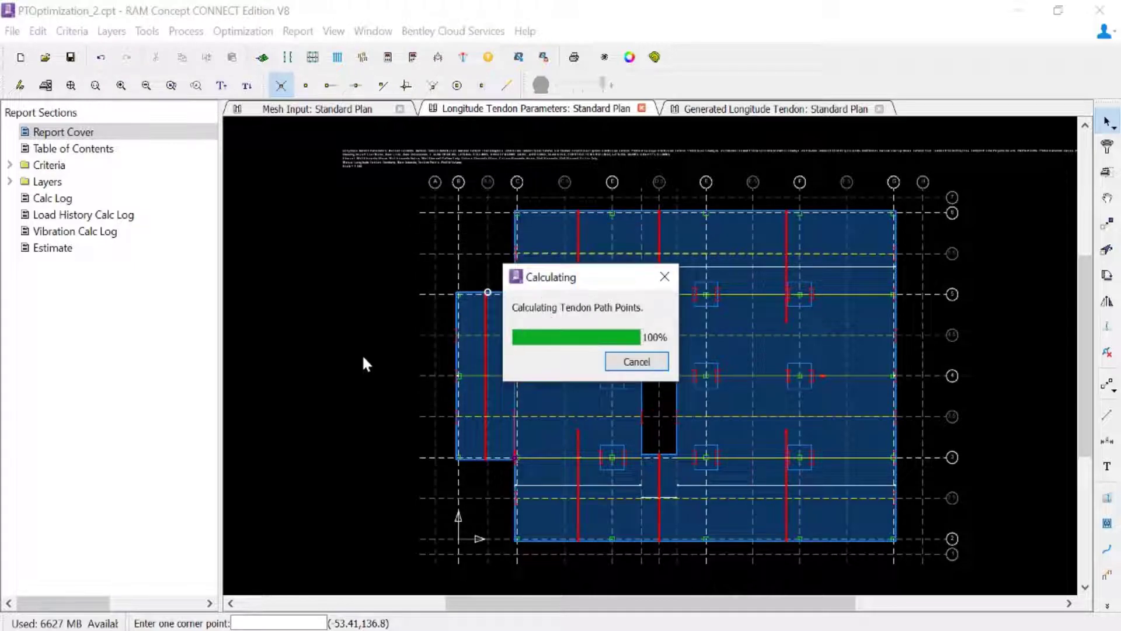